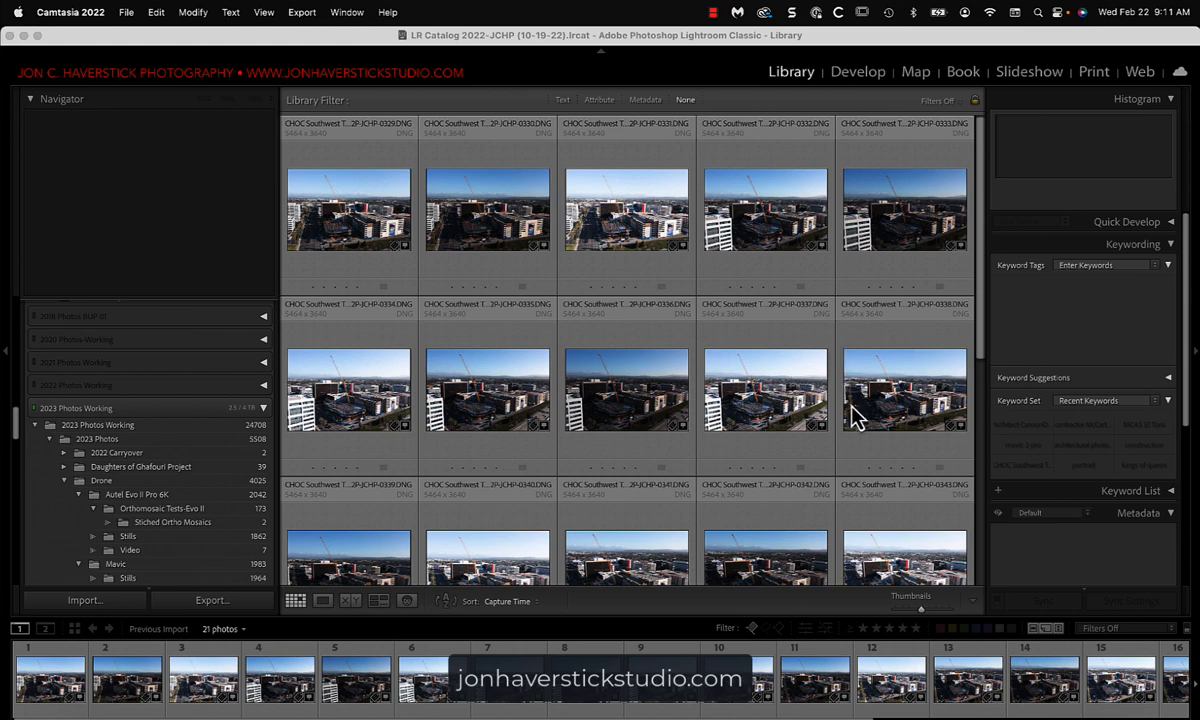
# Select the last three bracketed photos (0347 to 0349) and view their Photo Merge options without running a merge
pyautogui.scroll(-5, 855, 415)
pyautogui.scroll(-1, 855, 415)
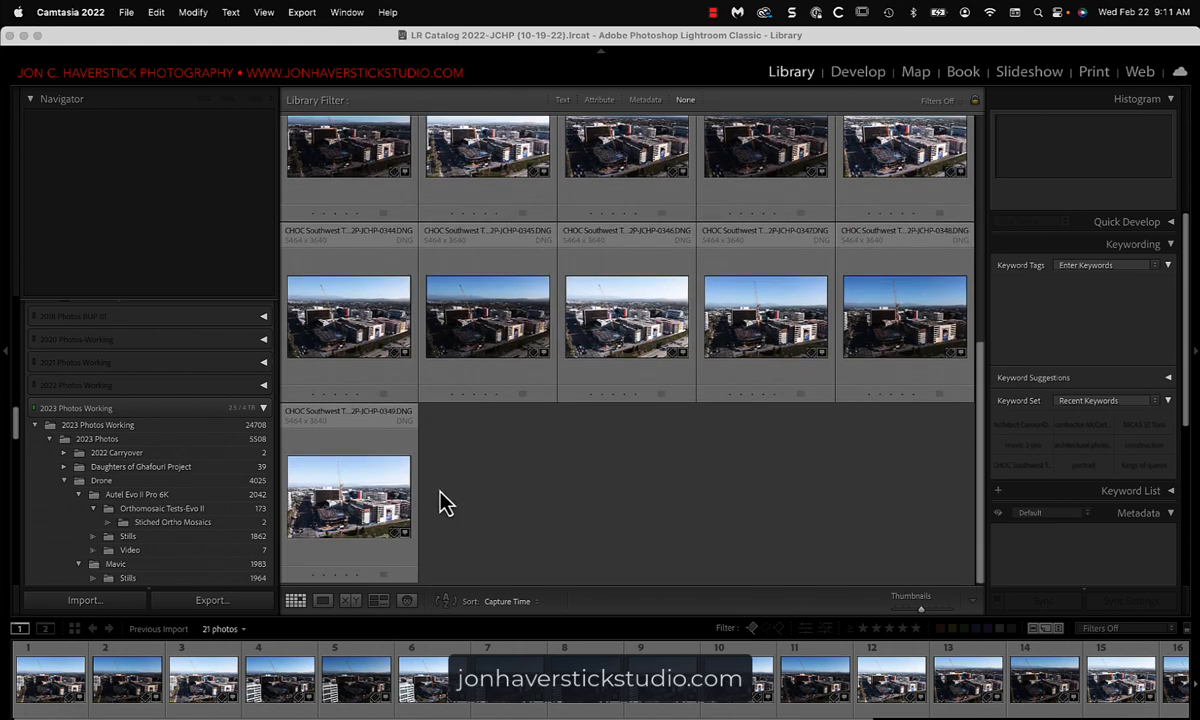
pyautogui.click(378, 512)
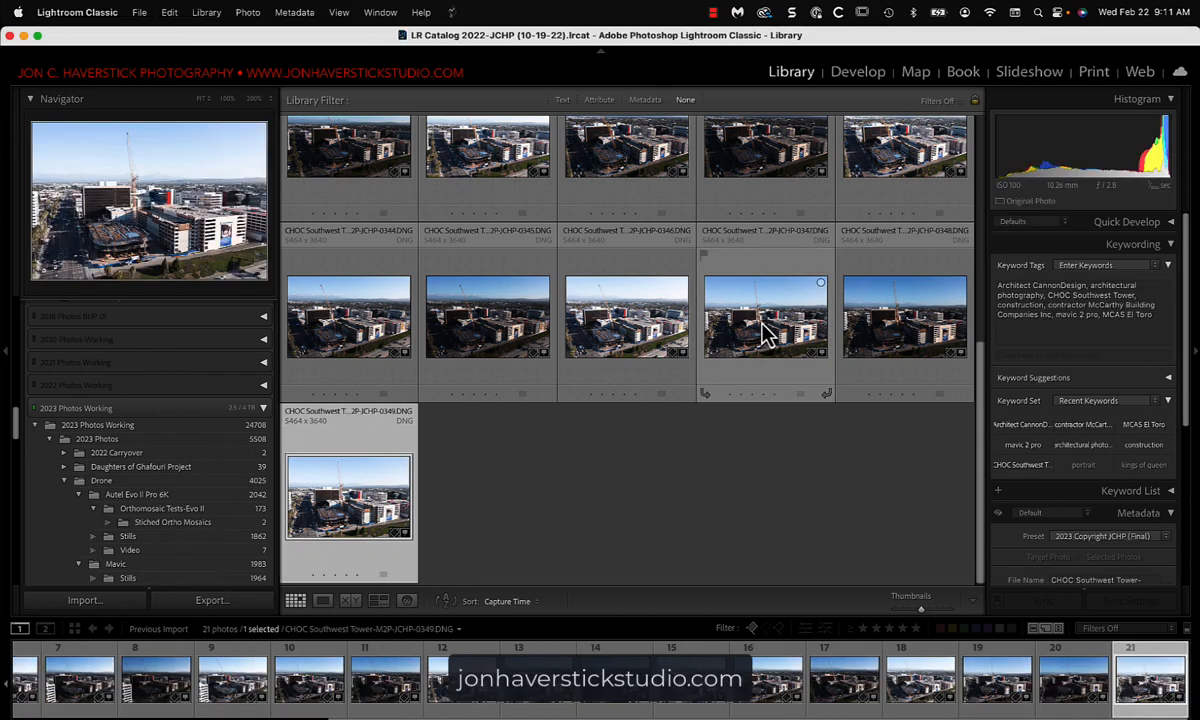
pyautogui.keyDown('shift'); pyautogui.click(720, 315); pyautogui.keyUp('shift')
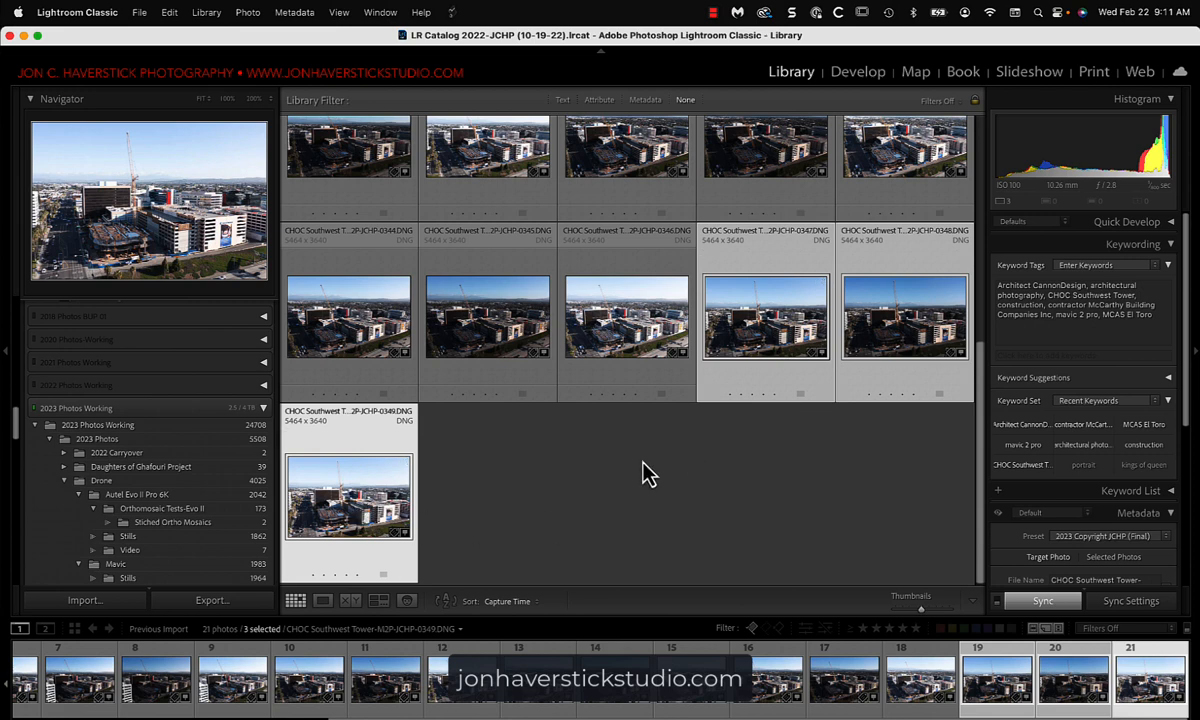
pyautogui.rightClick(765, 312)
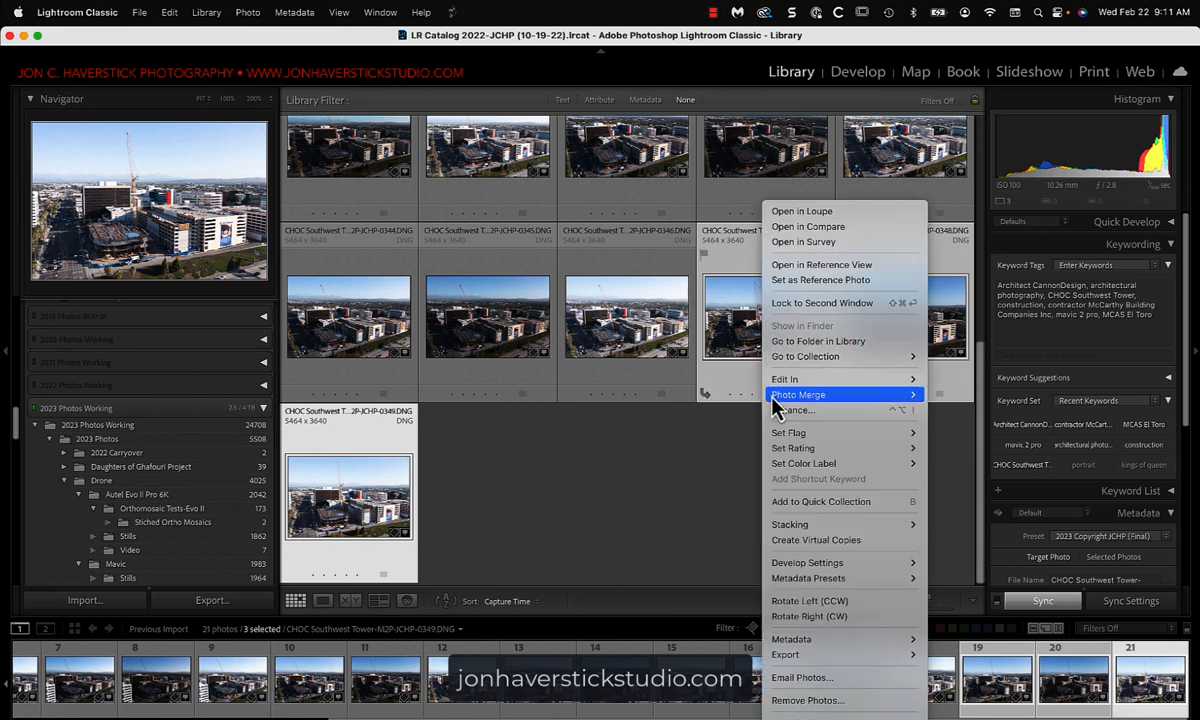
pyautogui.moveTo(790, 398)
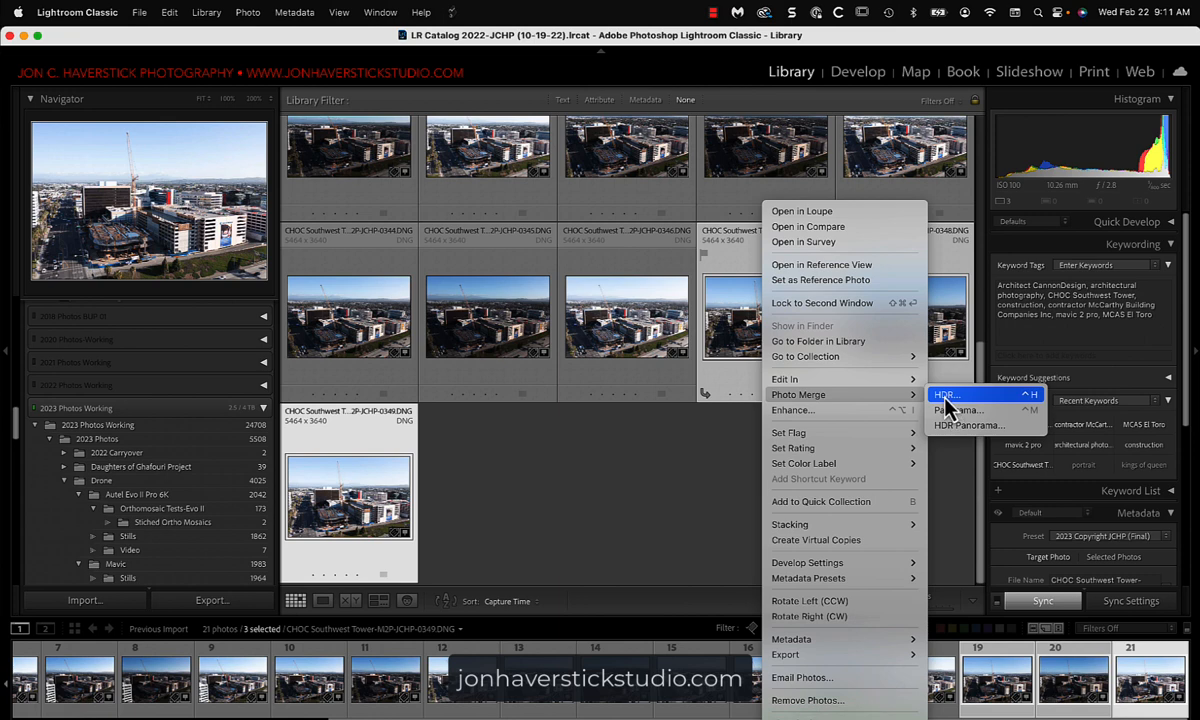
pyautogui.click(562, 478)
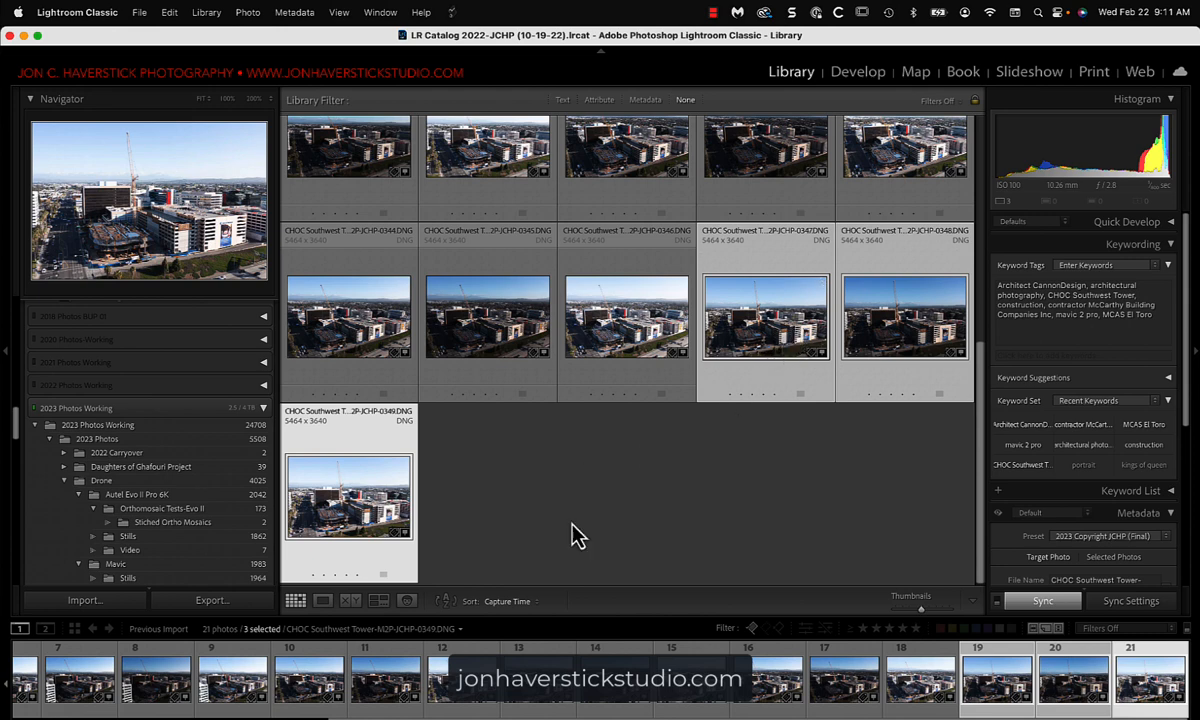
pyautogui.click(528, 552)
# Group the last three bracketed photos, 0347 to 0349, into a stack
pyautogui.click(330, 537)
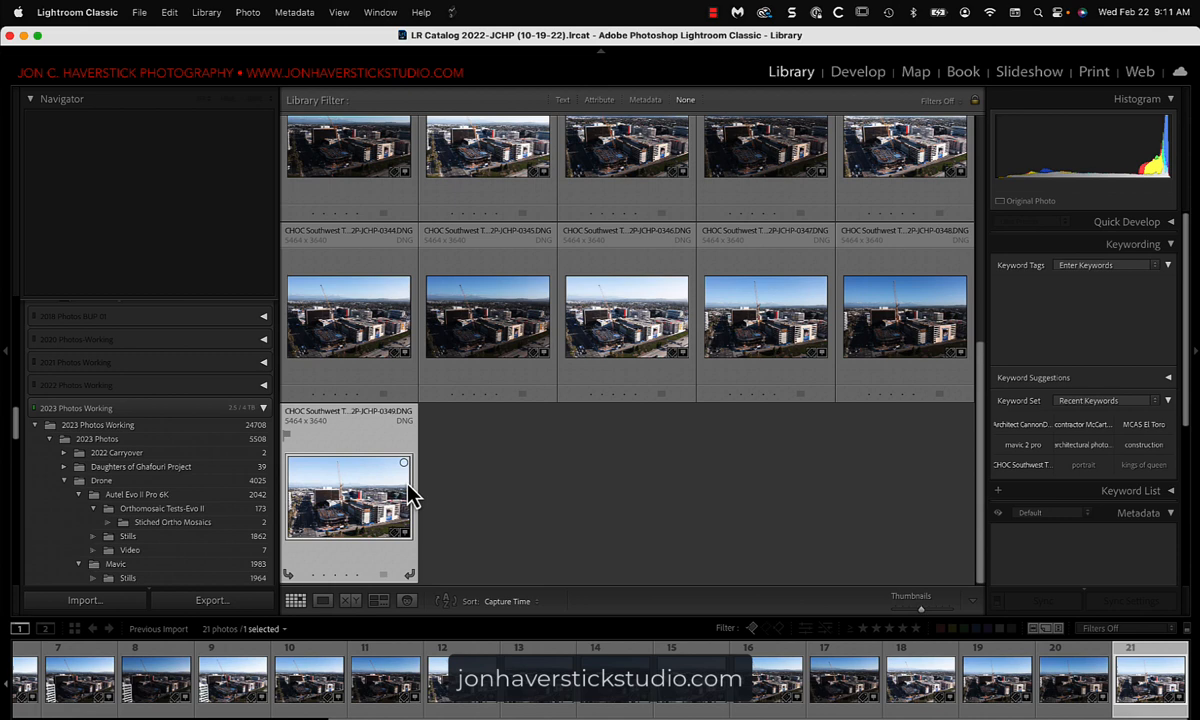
pyautogui.keyDown('shift'); pyautogui.click(741, 345); pyautogui.keyUp('shift')
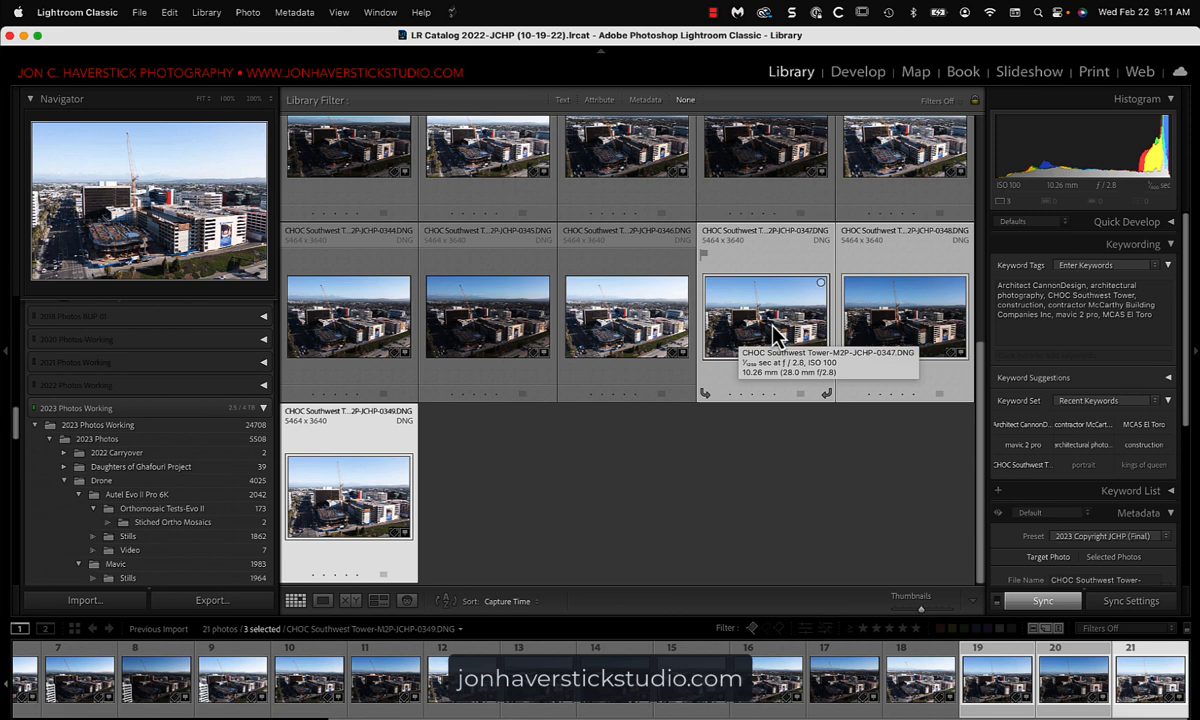
pyautogui.press('super+g')
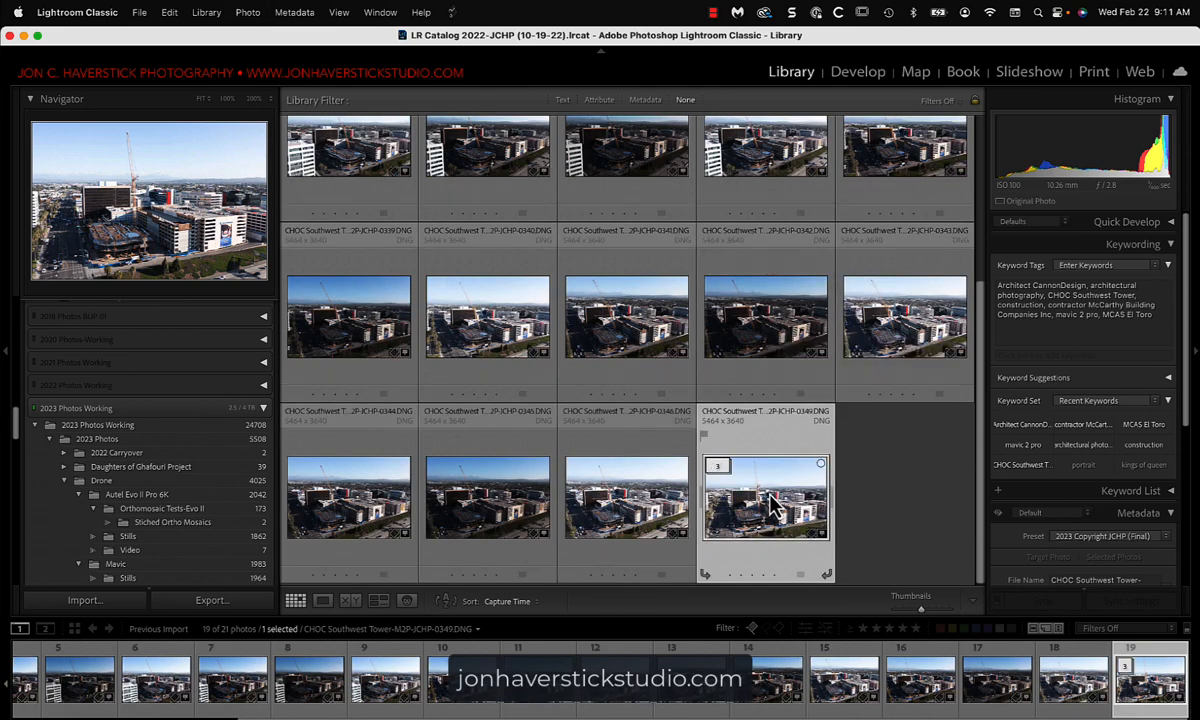
# Undo the manual stacking of the last three photos and clear the selection
pyautogui.click(625, 497)
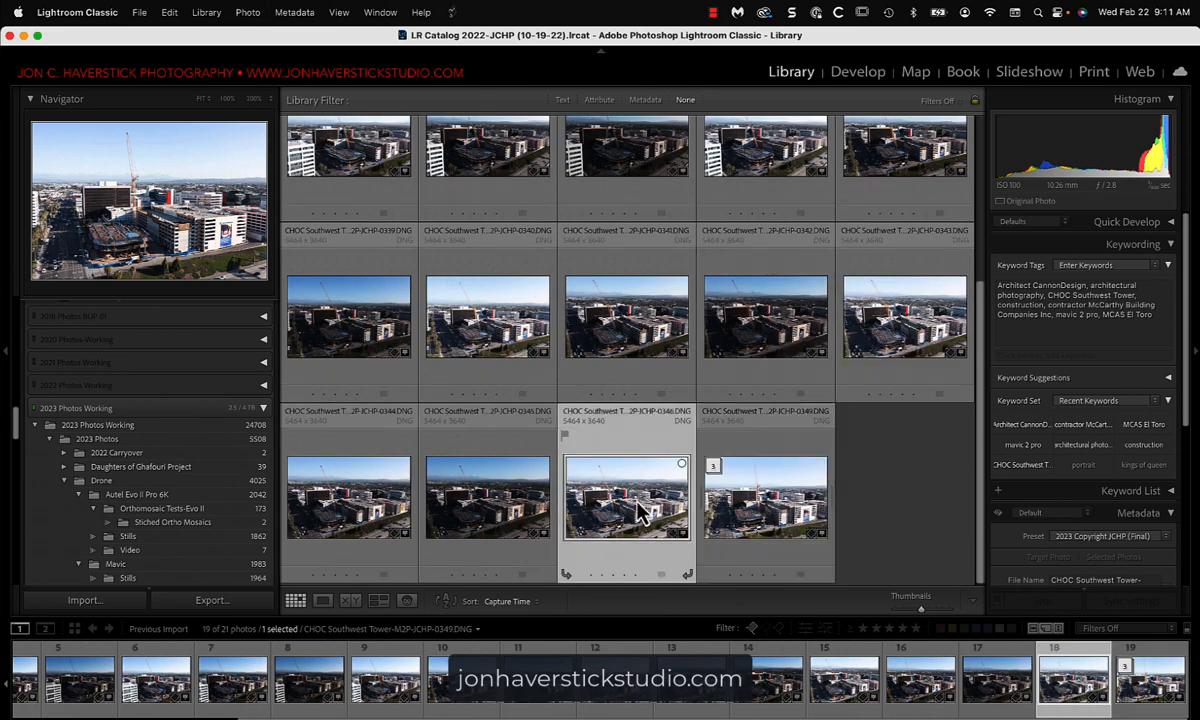
pyautogui.keyDown('shift'); pyautogui.click(328, 510); pyautogui.keyUp('shift')
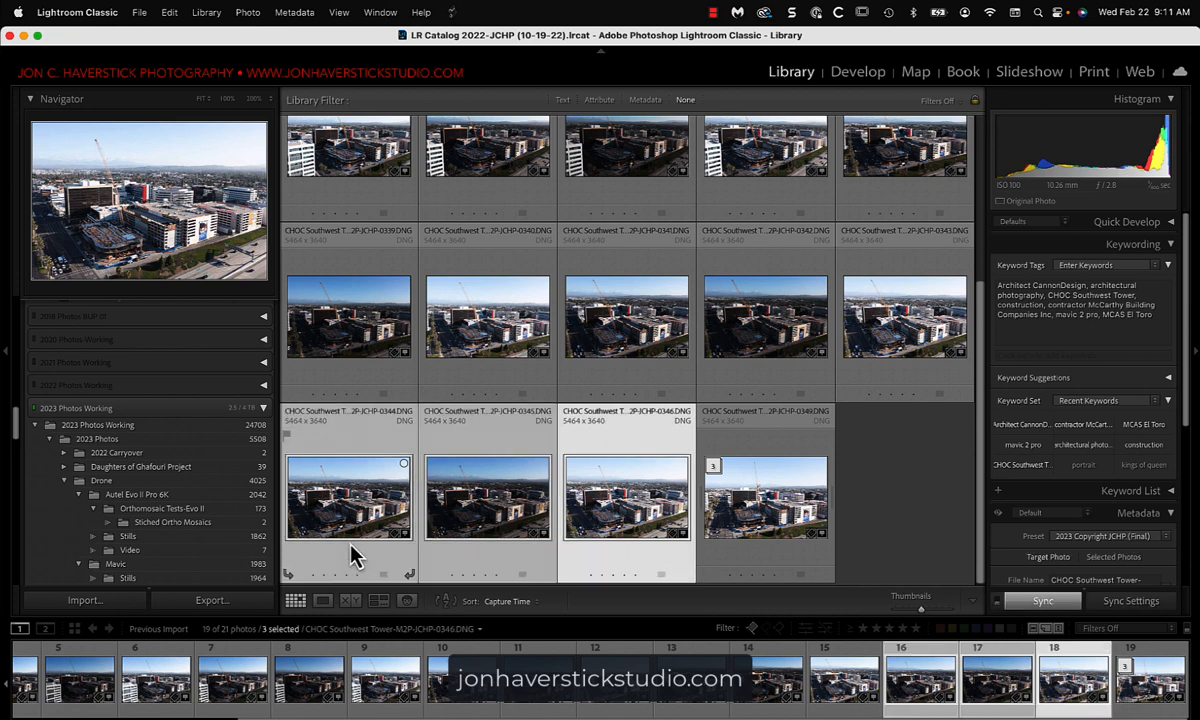
pyautogui.click(908, 510)
pyautogui.press('super+z')
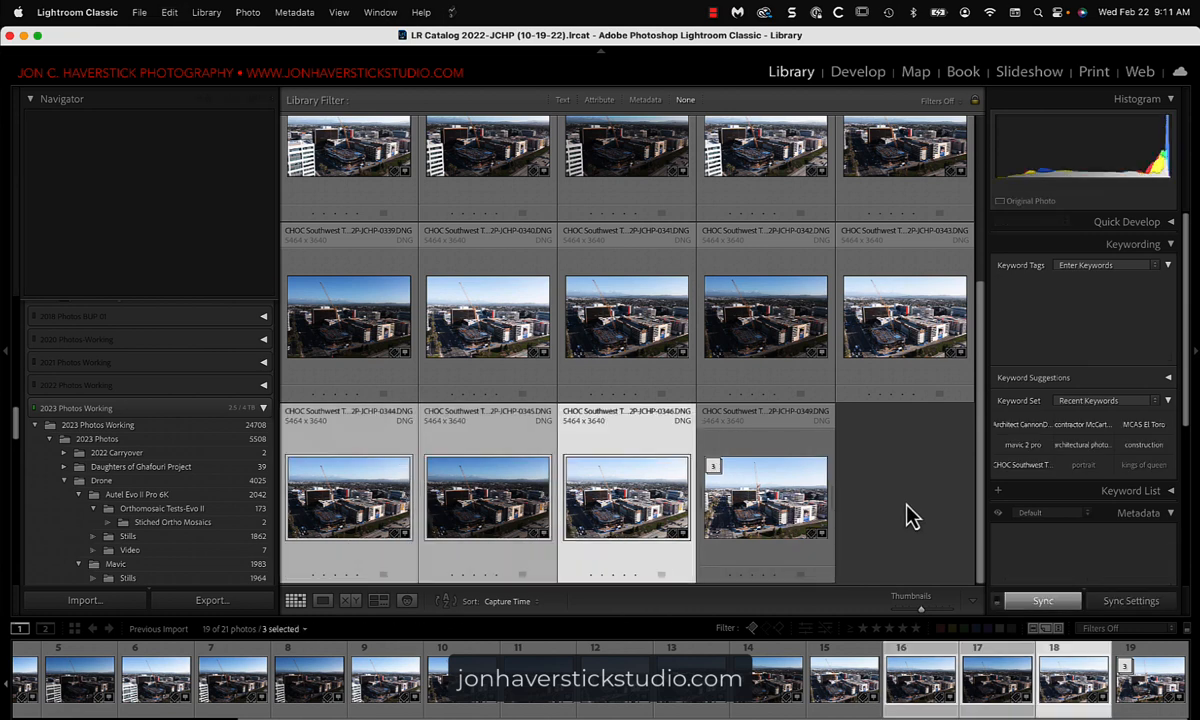
pyautogui.press('super+z')
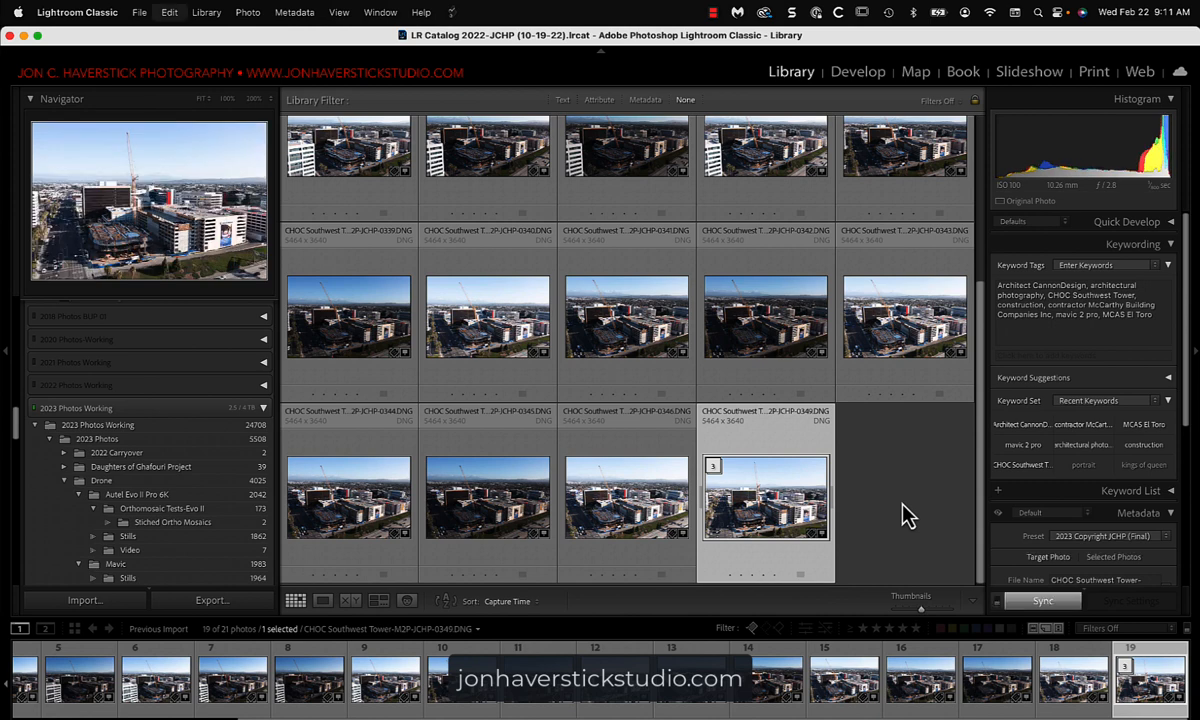
pyautogui.press('s')
pyautogui.scroll(-2, 790, 455)
pyautogui.click(672, 515)
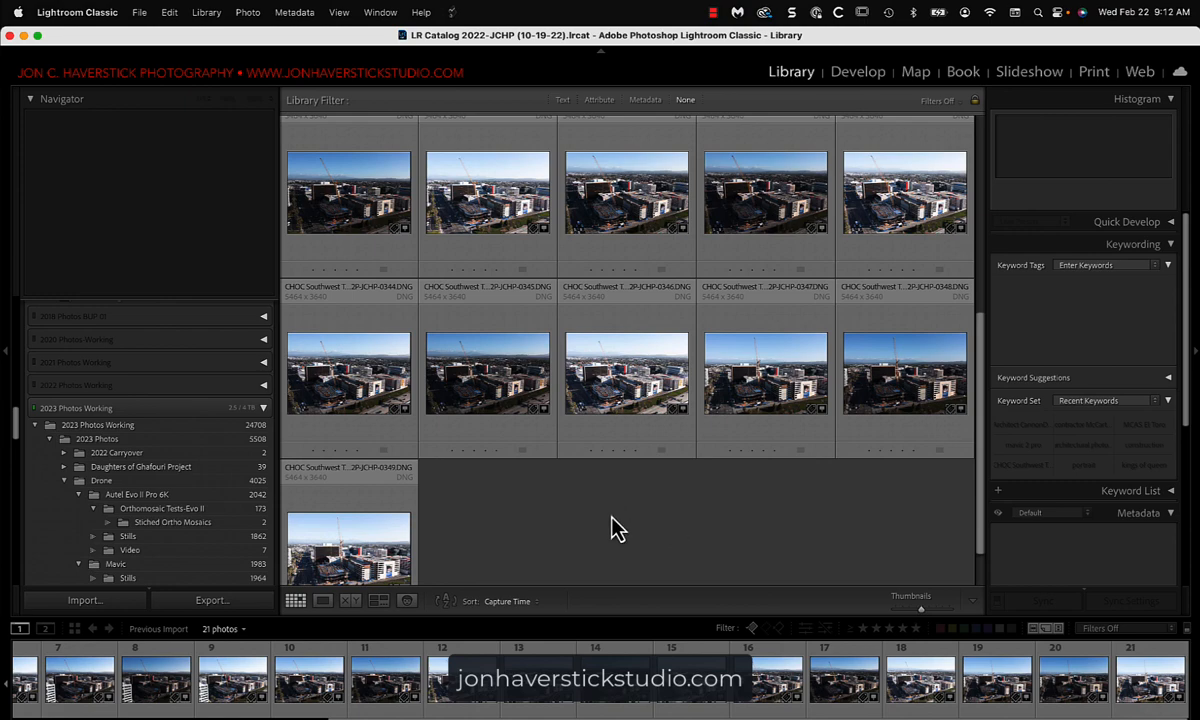
# Select all photos in the import and auto-stack them by capture time with 0:00:01 between stacks
pyautogui.press('super+a')
pyautogui.scroll(2, 620, 380)
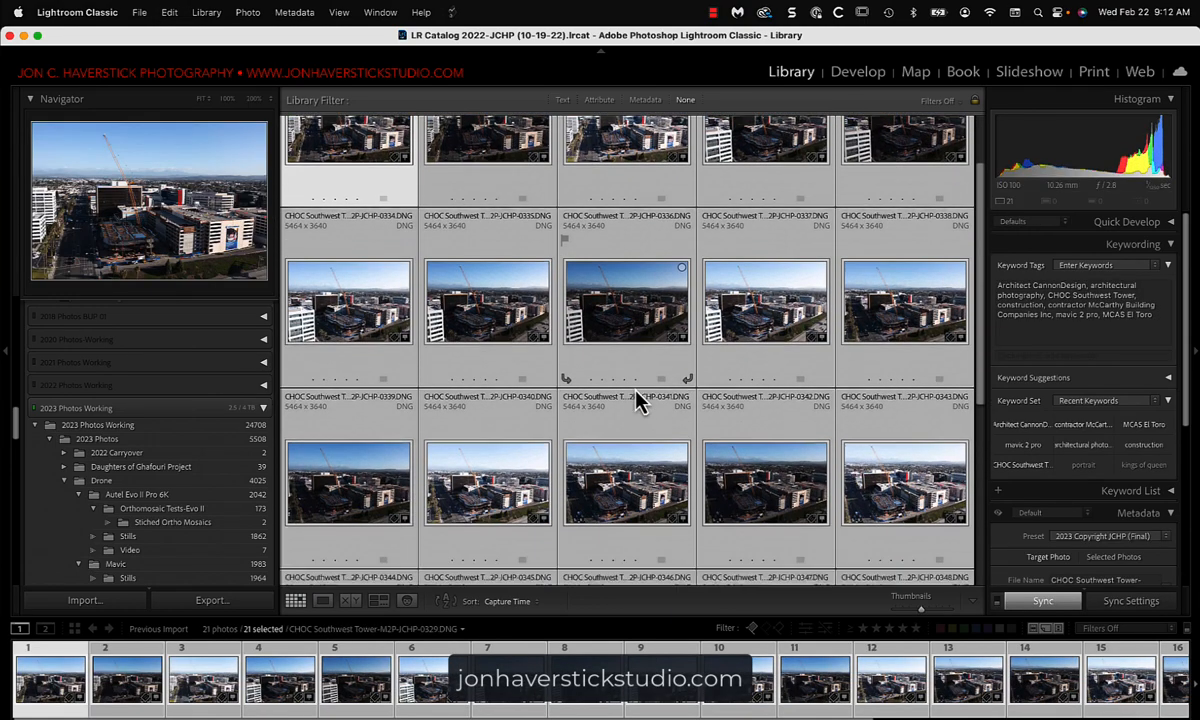
pyautogui.scroll(-2, 640, 400)
pyautogui.scroll(1, 640, 400)
pyautogui.scroll(-1, 640, 400)
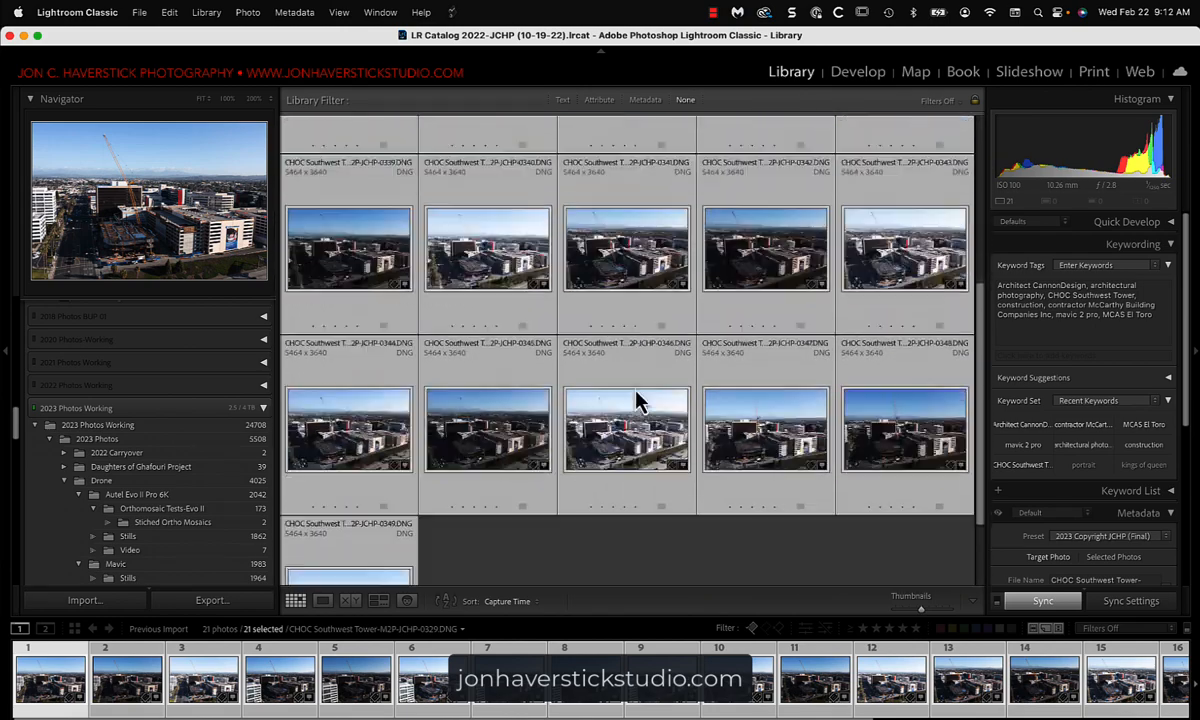
pyautogui.scroll(5, 640, 400)
pyautogui.scroll(-5, 640, 400)
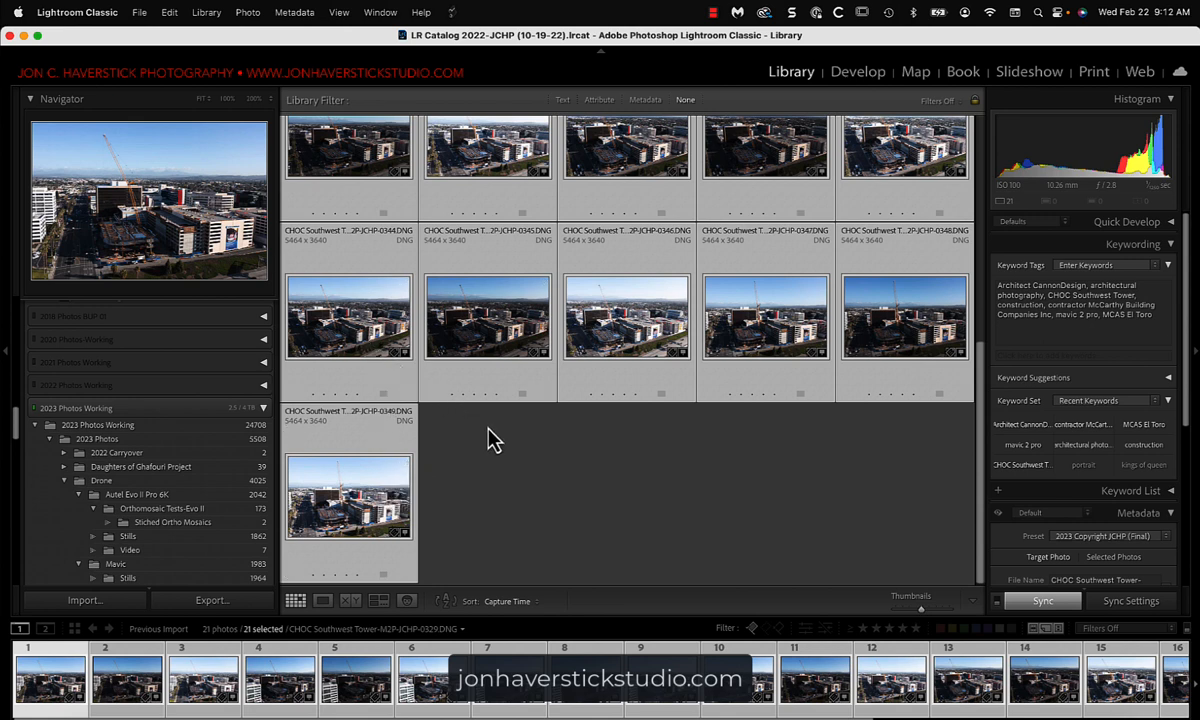
pyautogui.rightClick(480, 338)
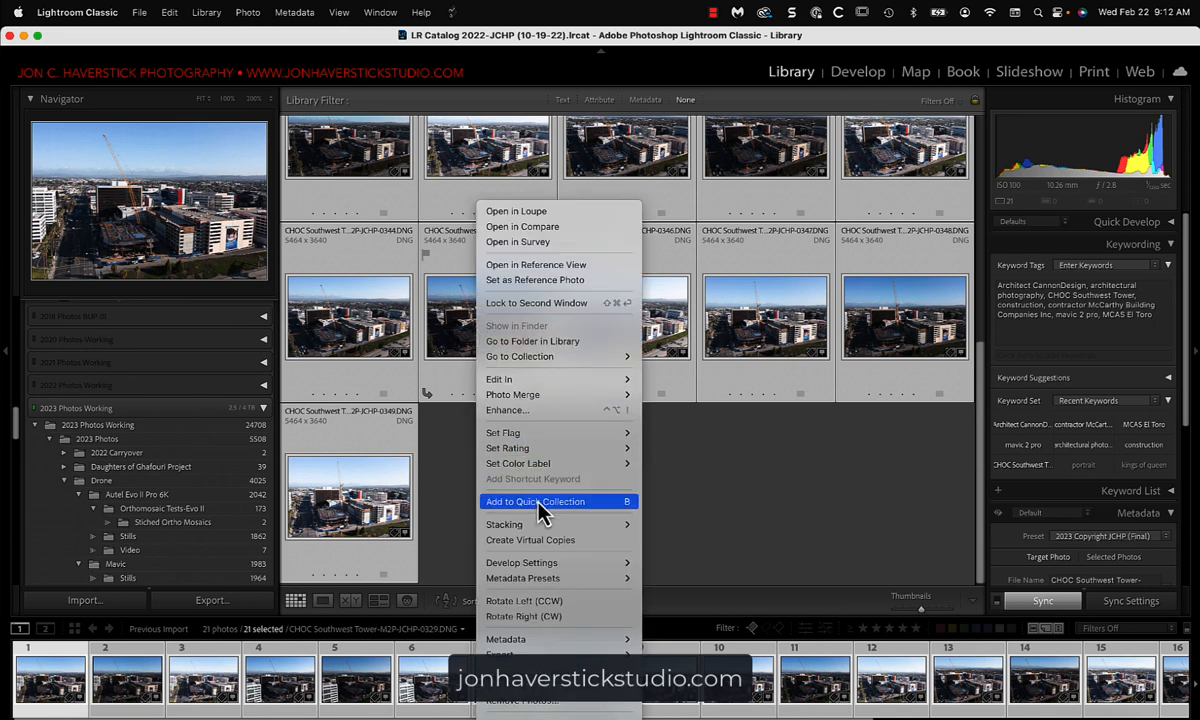
pyautogui.moveTo(539, 527)
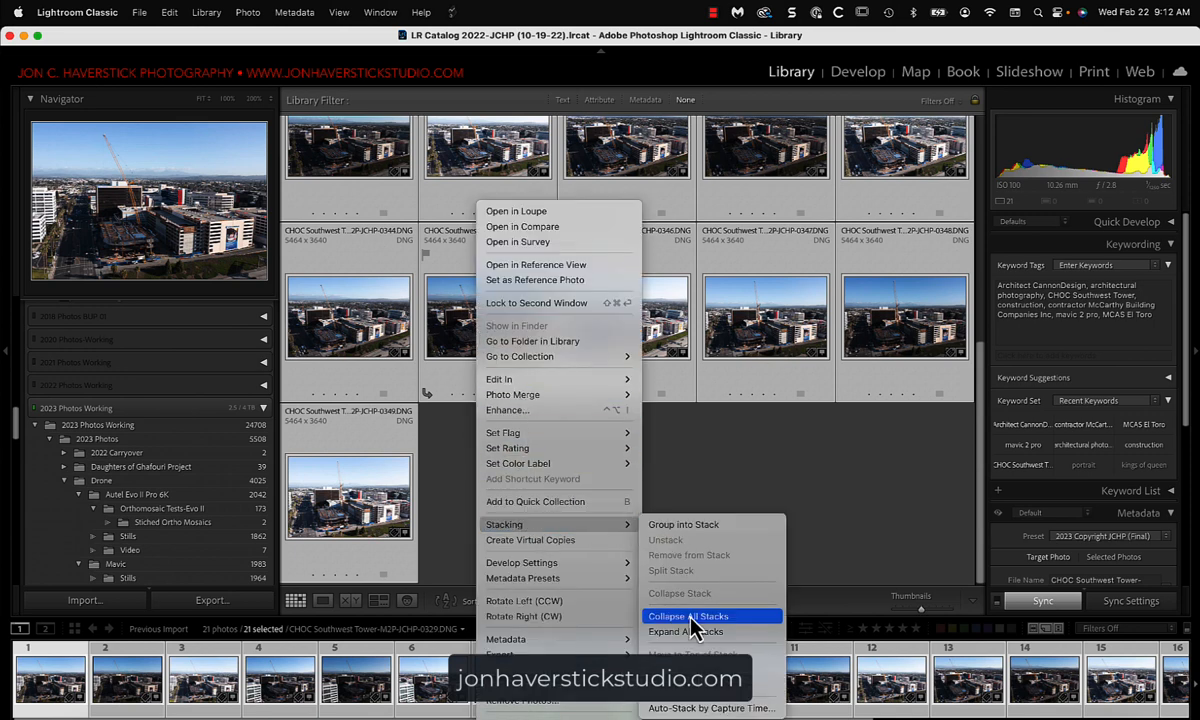
pyautogui.click(699, 708)
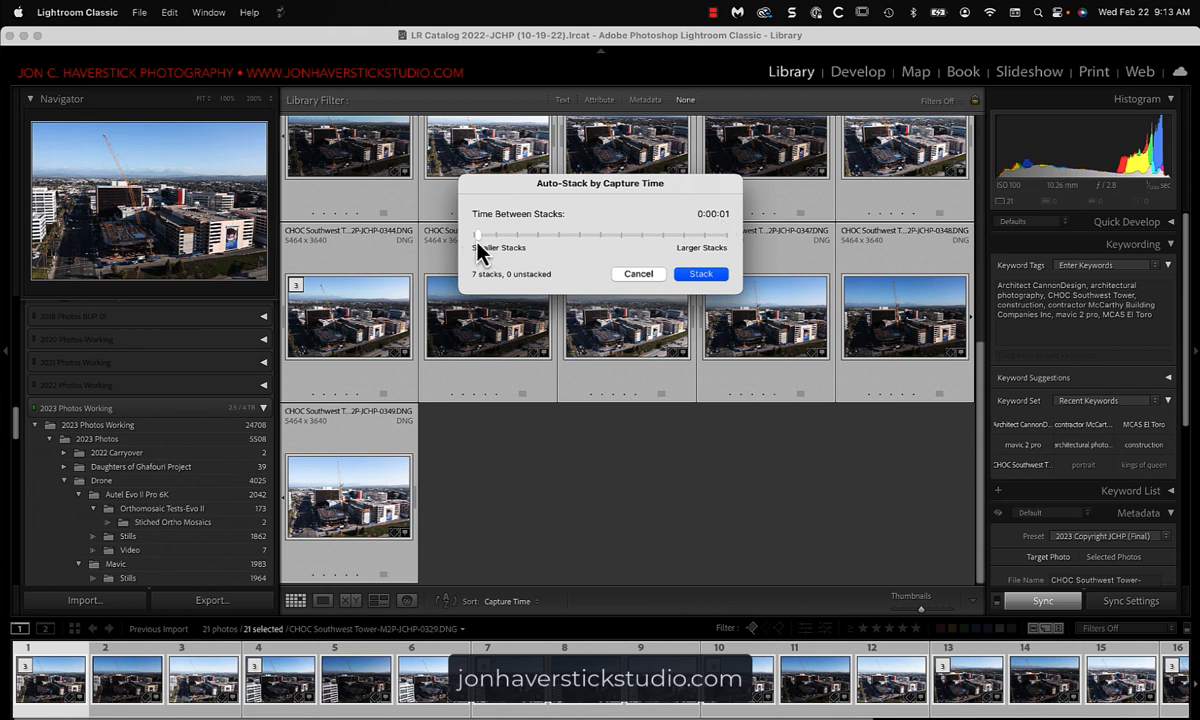
pyautogui.moveTo(473, 240); pyautogui.dragTo(479, 246)
pyautogui.click(701, 274)
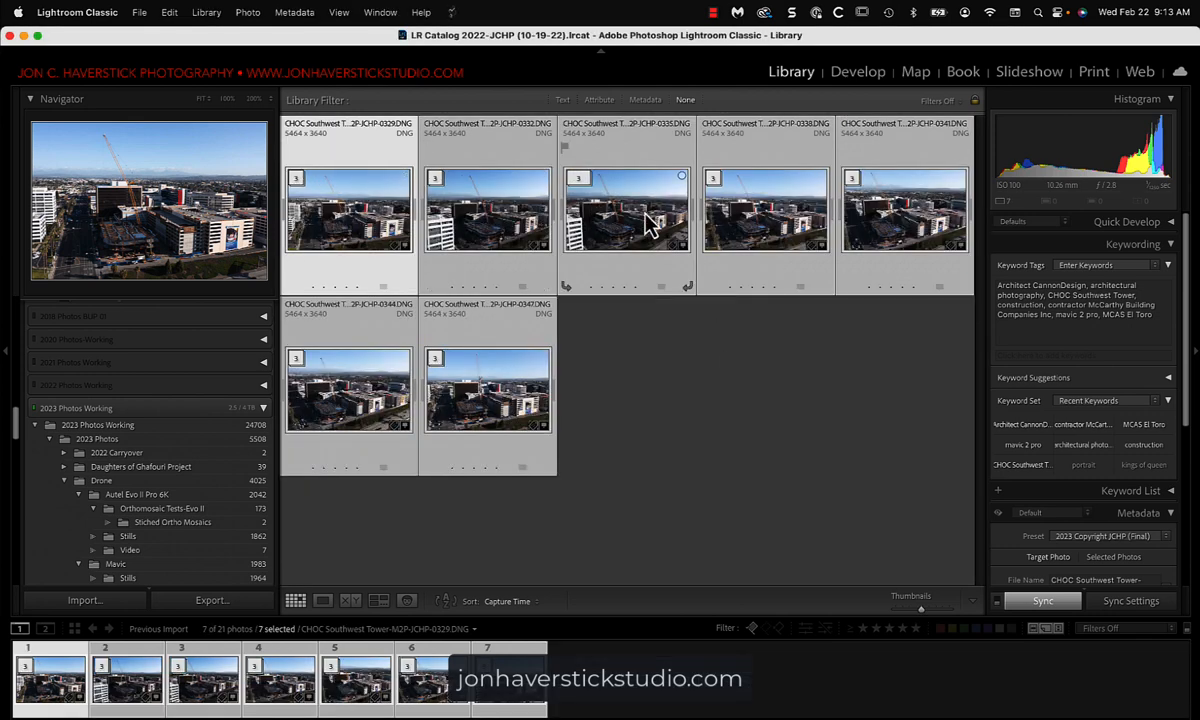
# Merge the selected bracket stacks to HDR with Photo Merge, and merge the last stack from its HDR preview
pyautogui.rightClick(488, 402)
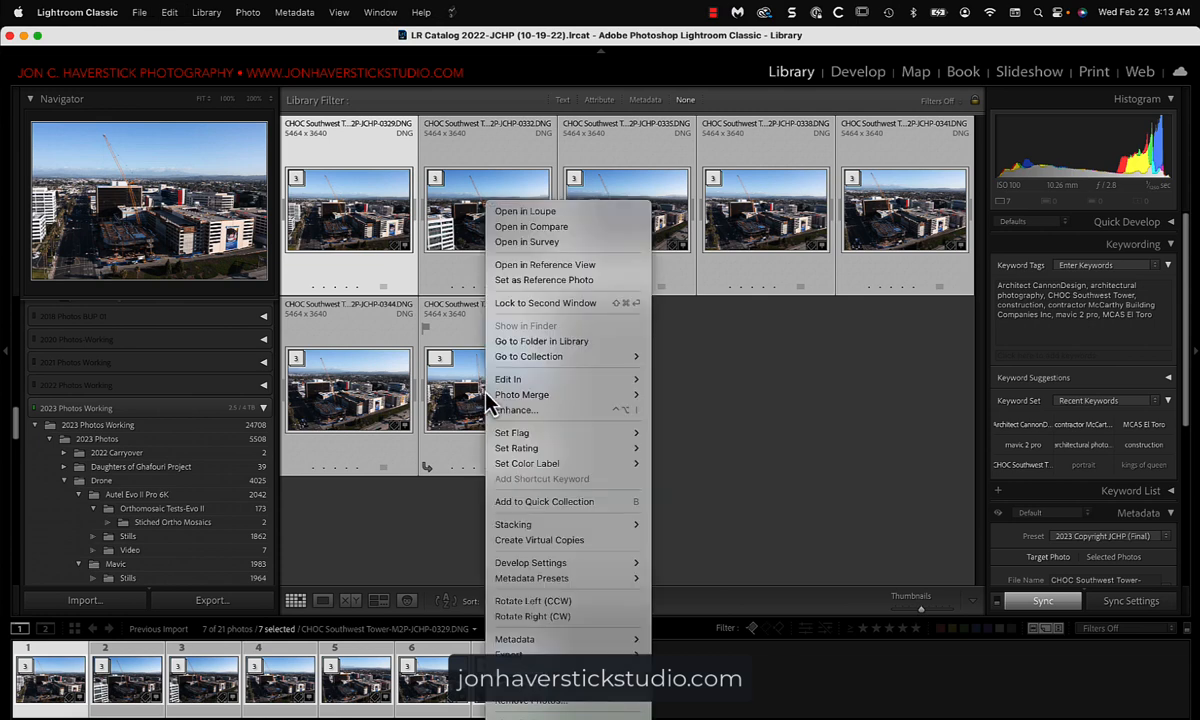
pyautogui.moveTo(512, 396)
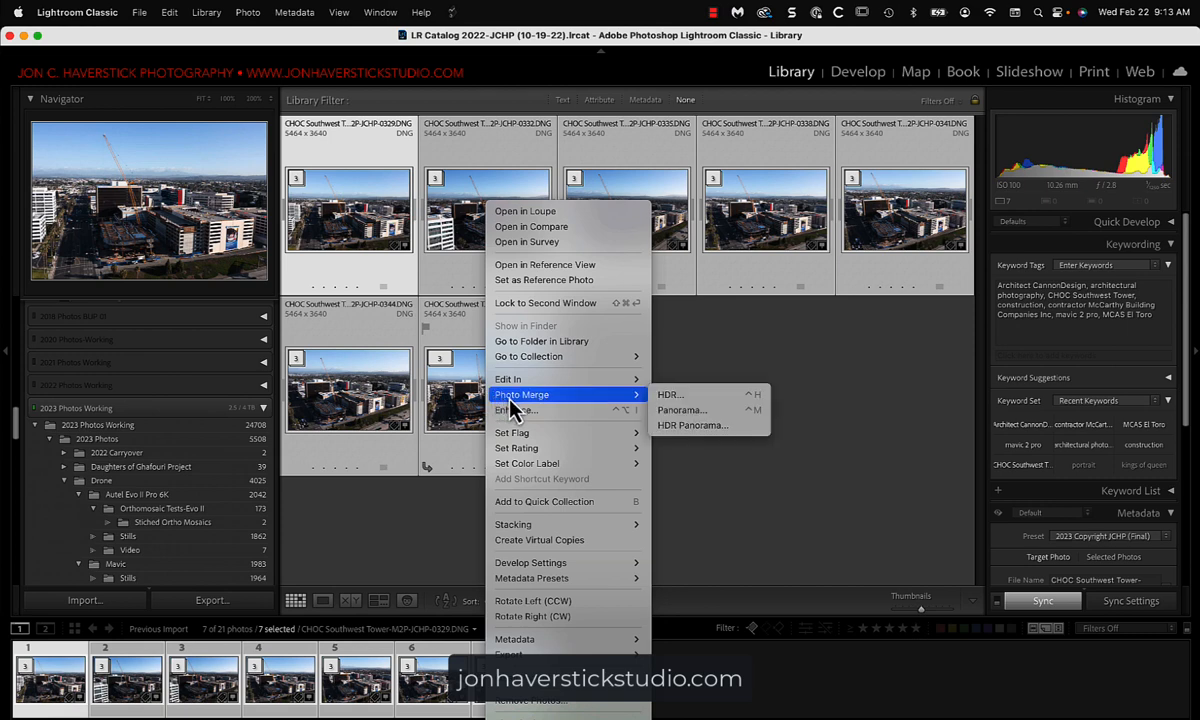
pyautogui.click(685, 395)
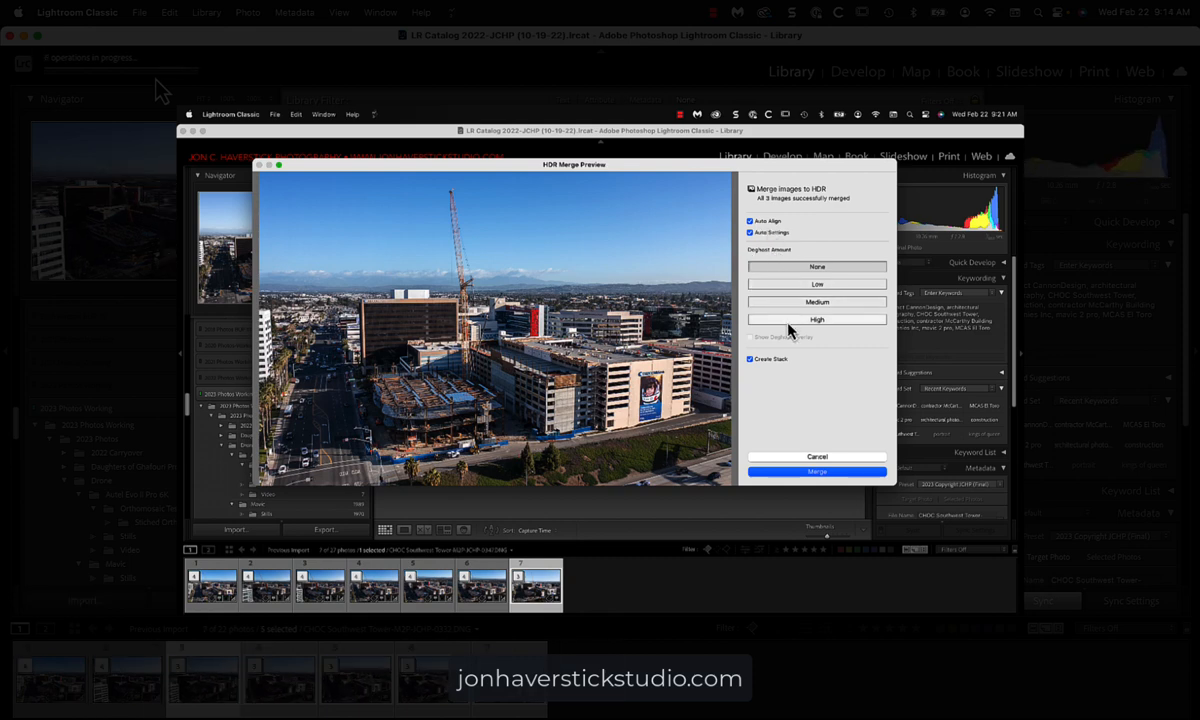
pyautogui.click(816, 471)
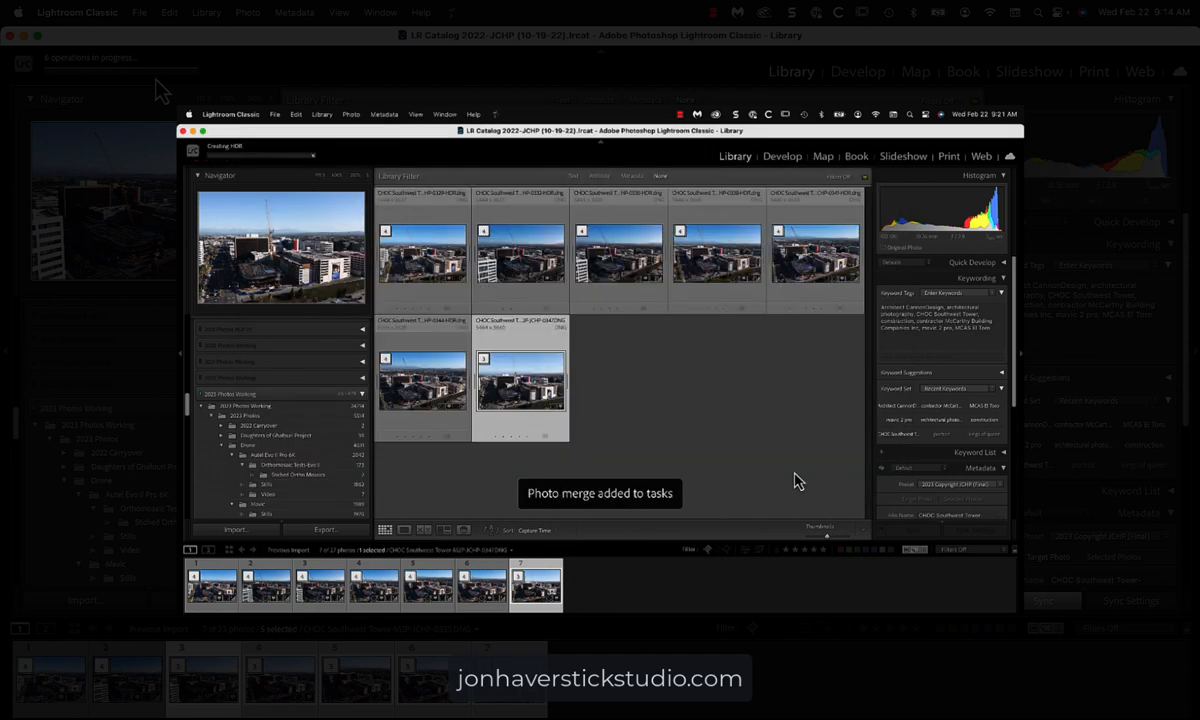